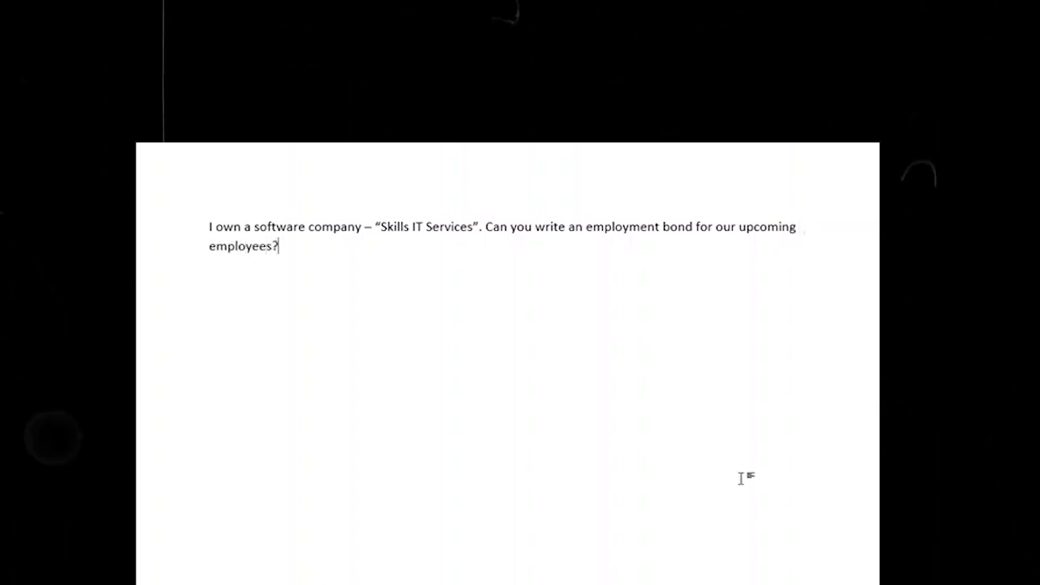
Finish the prompt asking for a Skills IT Services employment bond with a 30-month, Rs 300000 clause
key("Return")
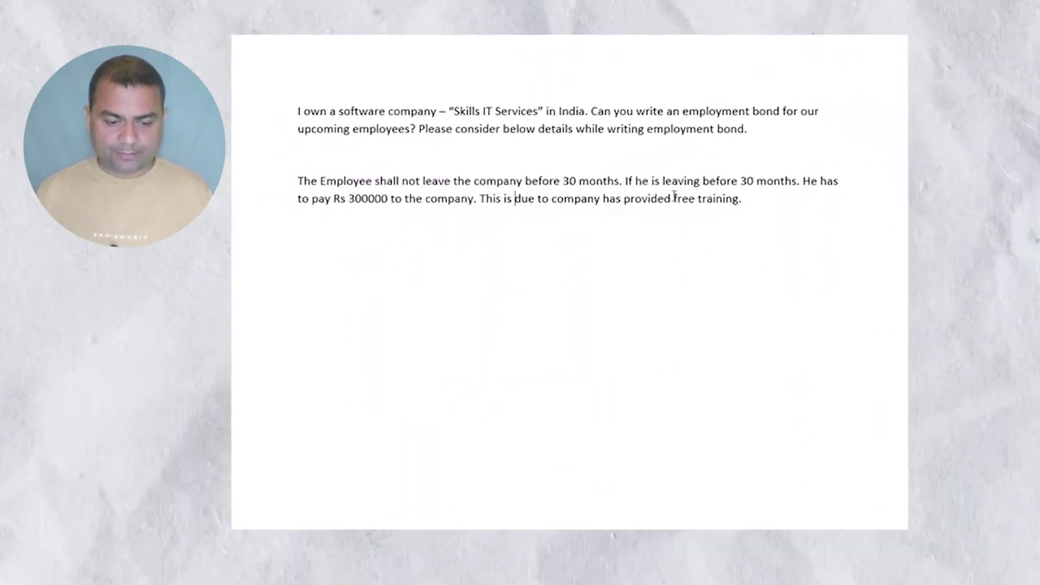
Copy the 30-month, Rs 300000 free-training bond paragraph and paste it below the prompt in Document5
triple_click(342, 312)
key("ctrl+c")
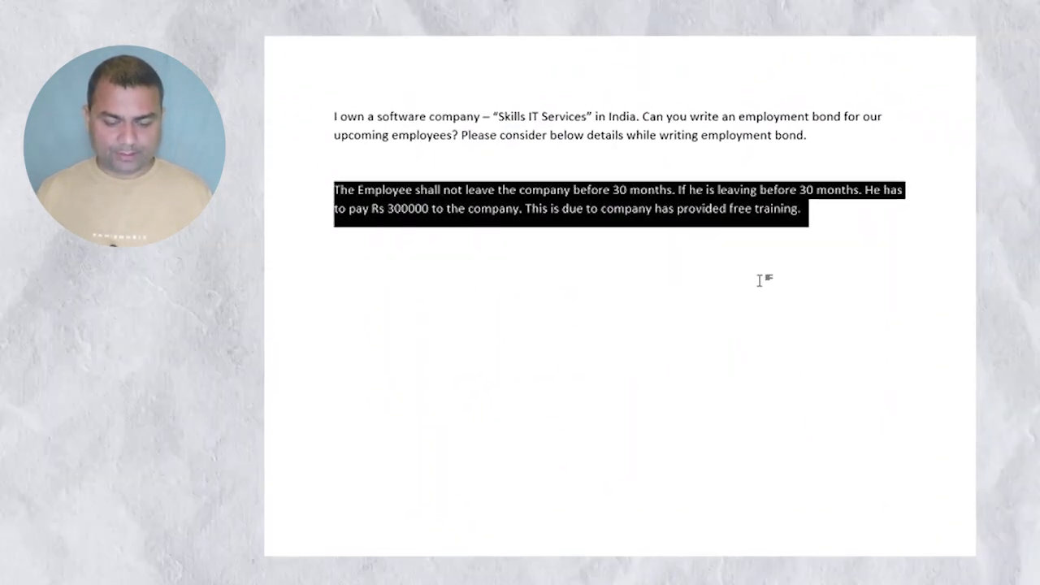
mouse_move(833, 578)
left_click(884, 515)
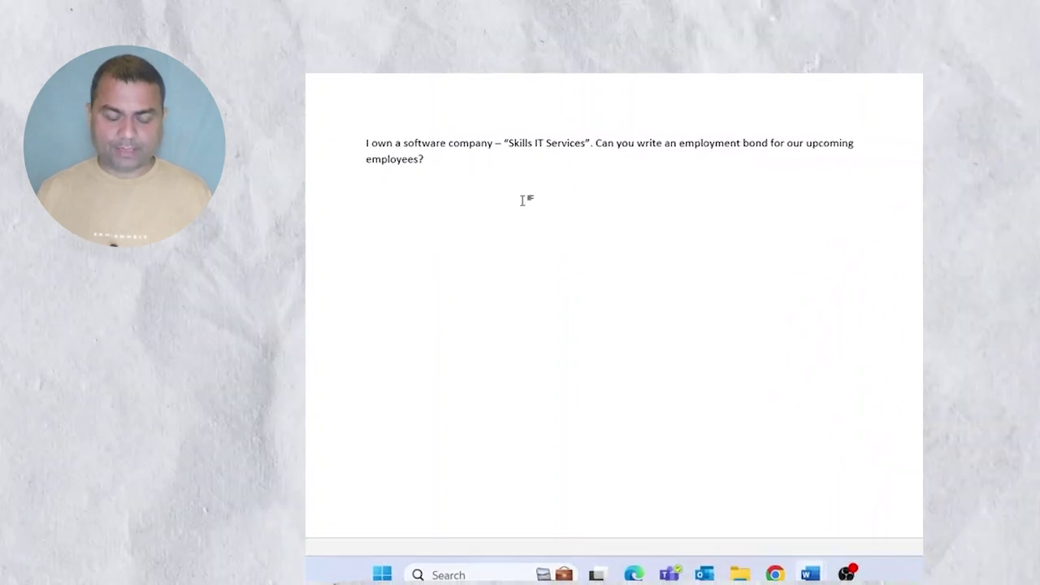
key("ctrl+v")
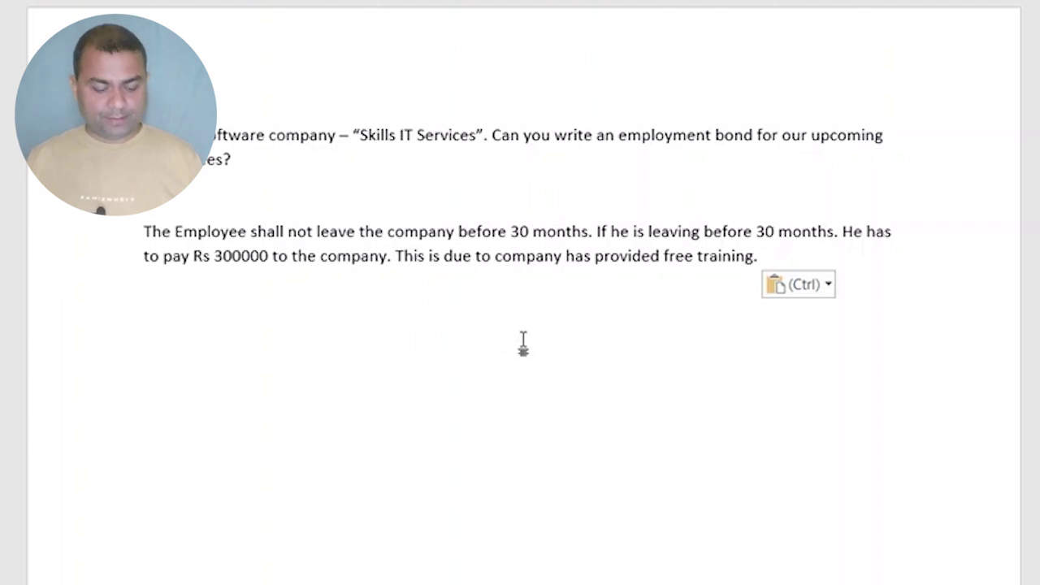
Select the entire combined prompt in Document5 to copy it
key("ctrl+a")
left_click(431, 327)
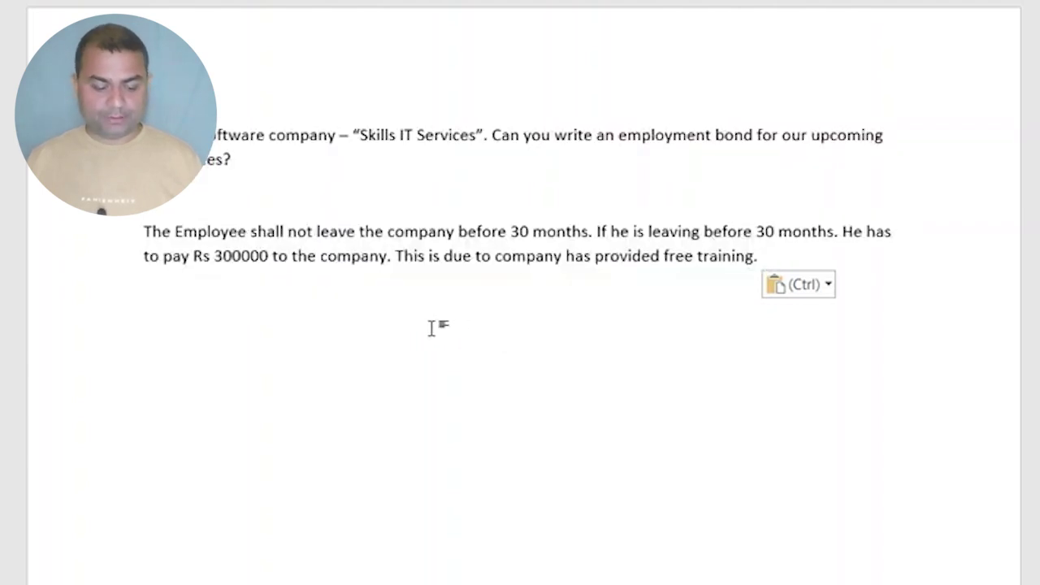
key("ctrl+a")
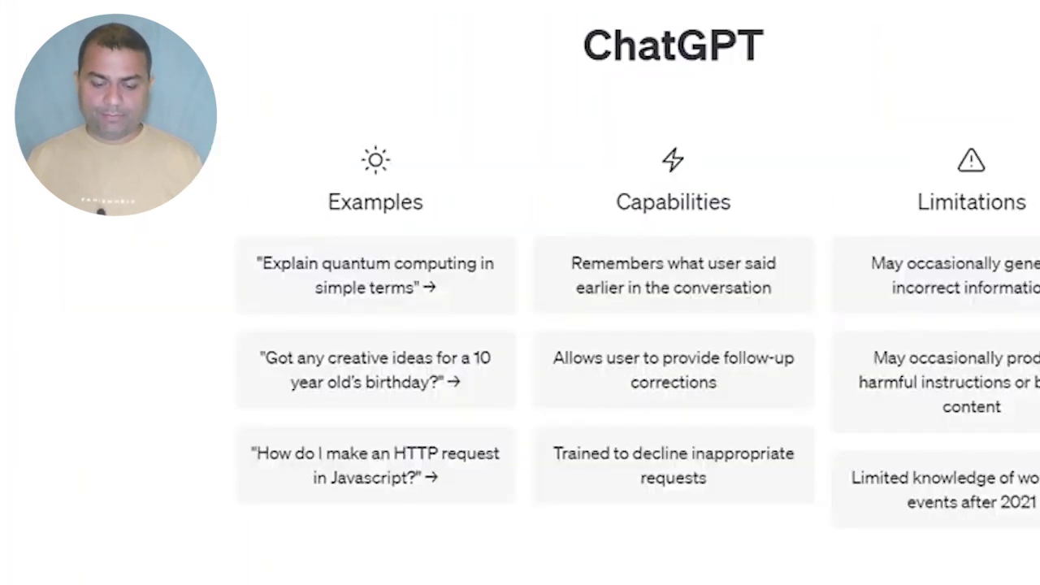
Paste the combined Skills IT Services bond prompt into ChatGPT and send it
key("alt+Tab")
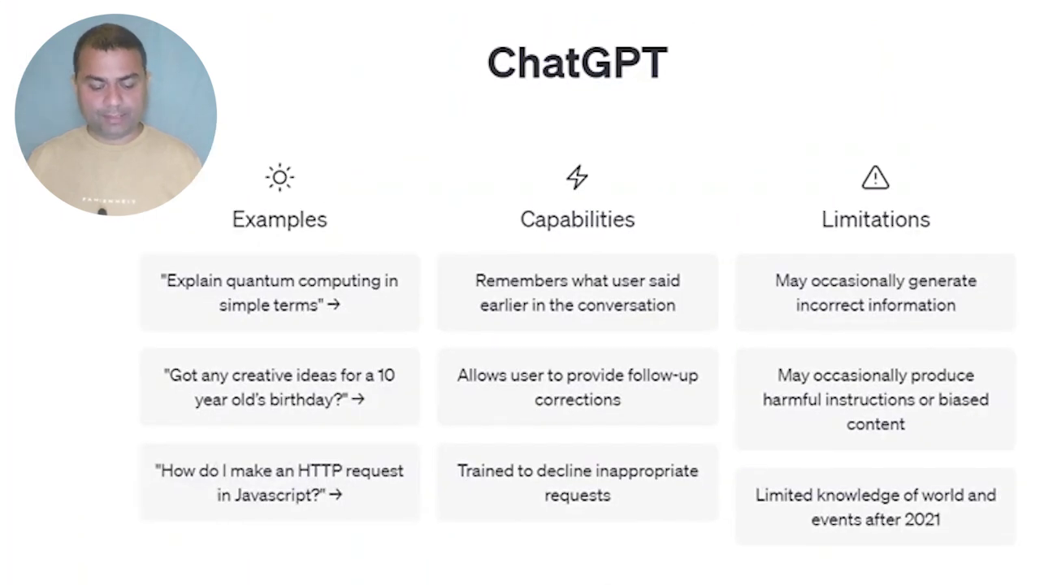
type("I own a software company – \"Skills IT Services\". Can you write an employment bond for our upcoming employees?")
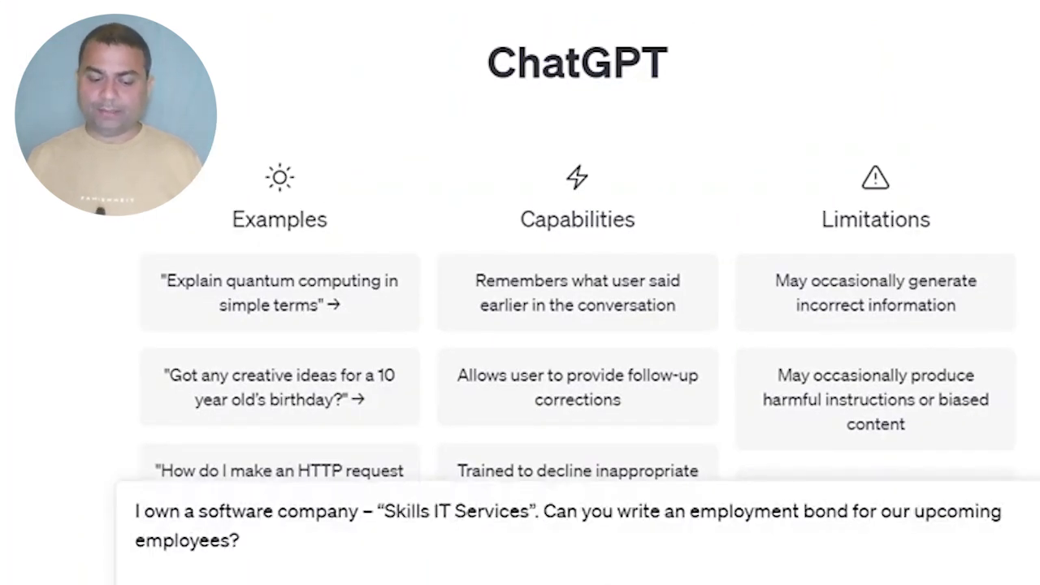
key("Return")
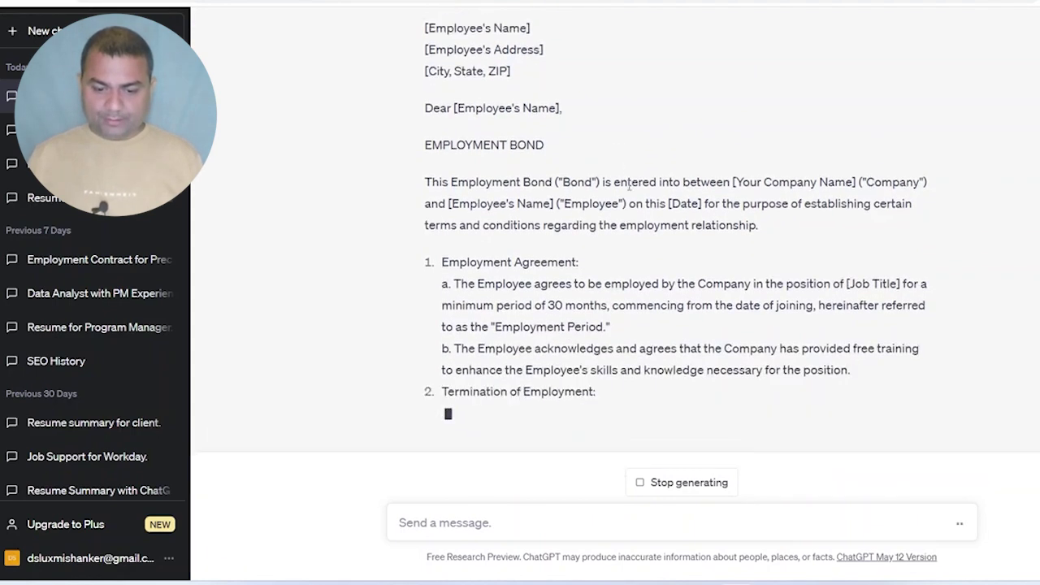
mouse_move(829, 578)
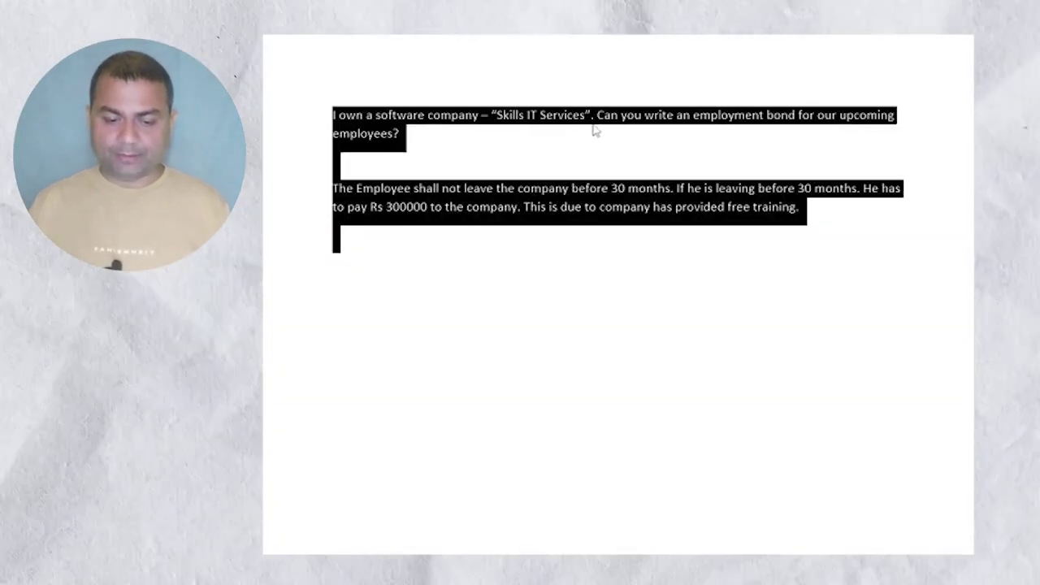
Insert 'in India' after Skills IT Services in the Word prompt and select the revised text
left_click(591, 119)
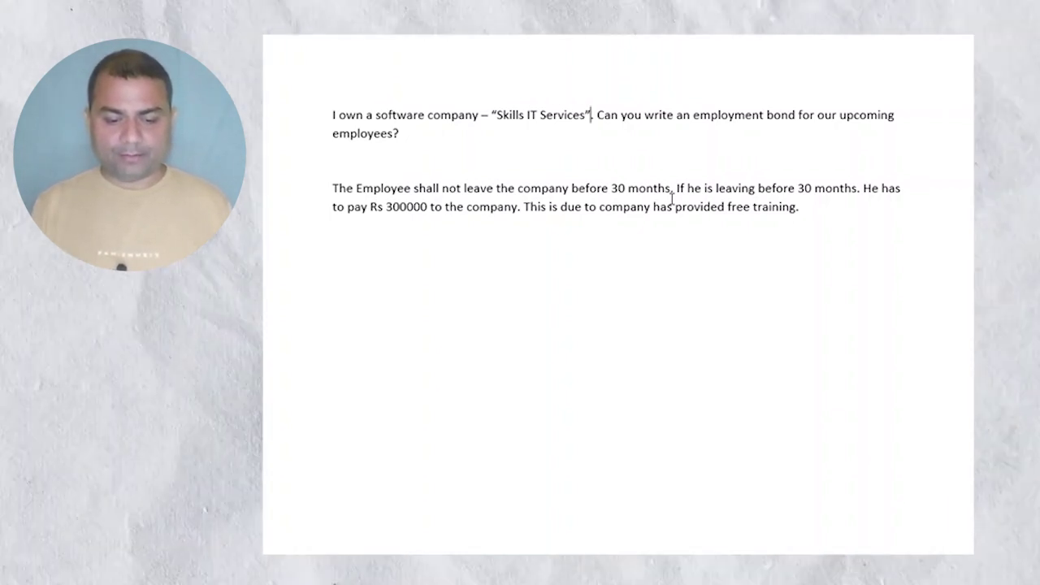
type("in I")
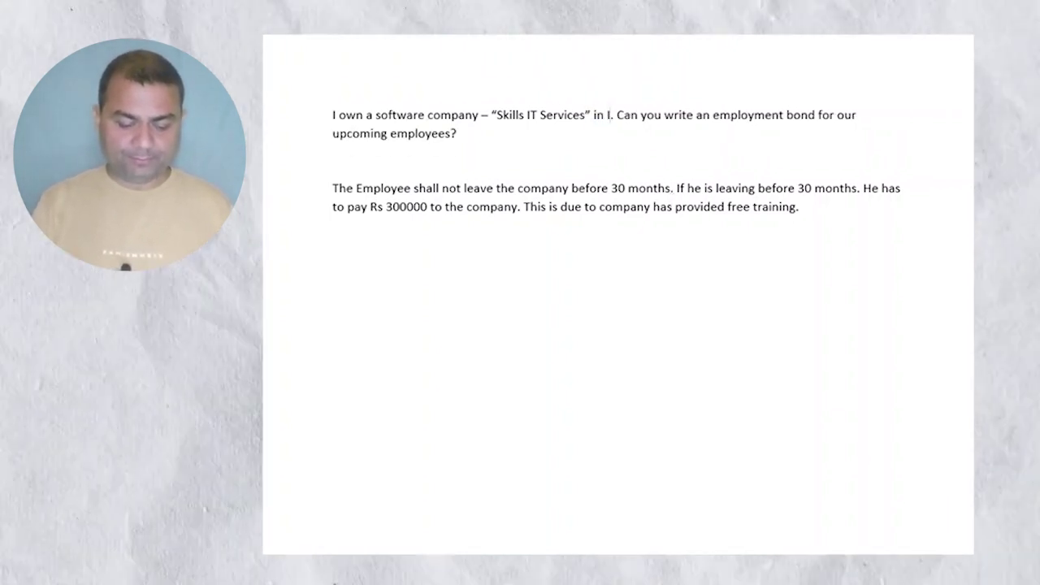
type("ndia")
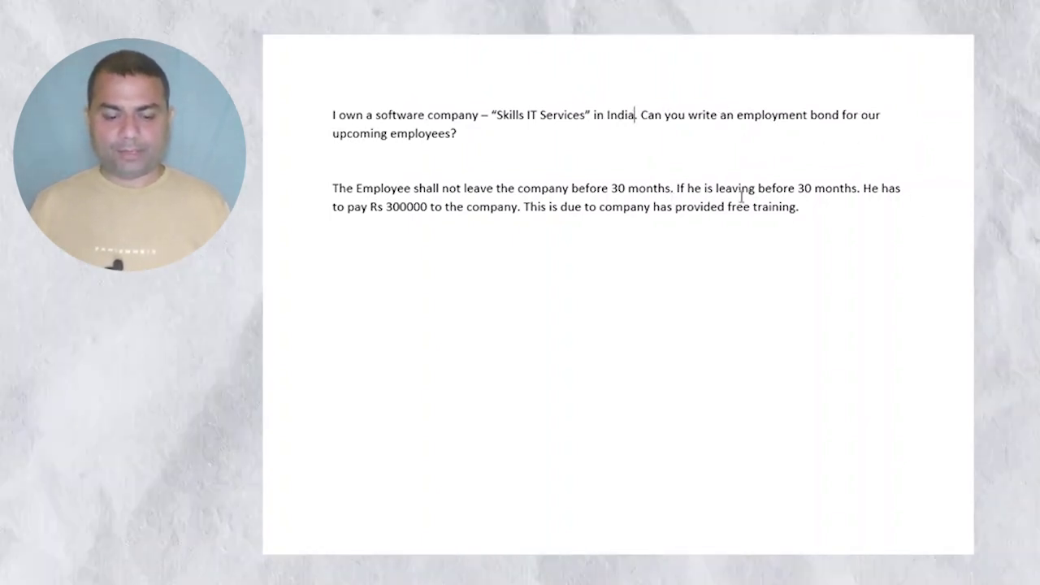
left_click_drag(843, 230, 281, 118)
key("ctrl+c")
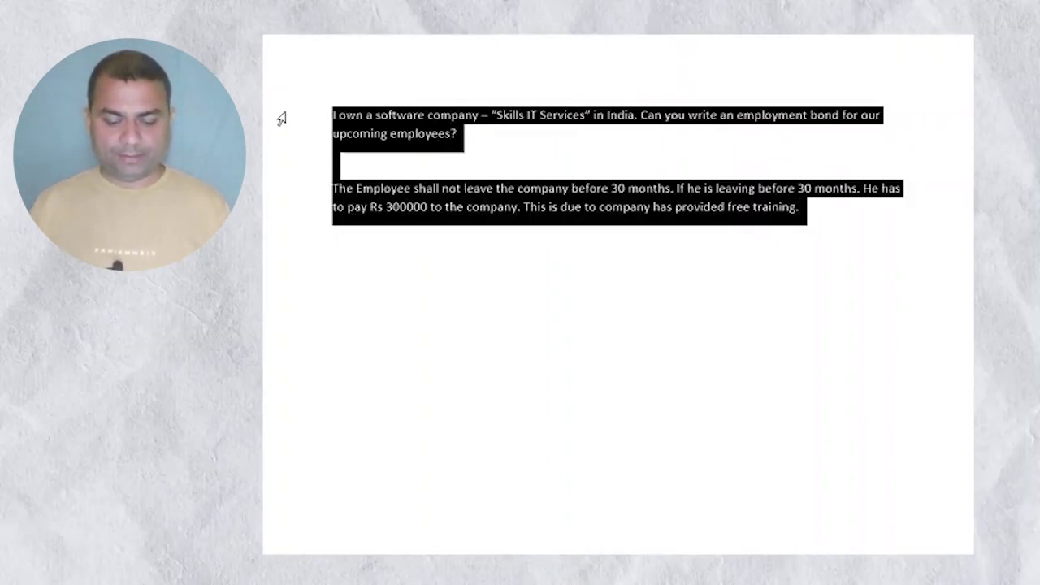
left_click(715, 500)
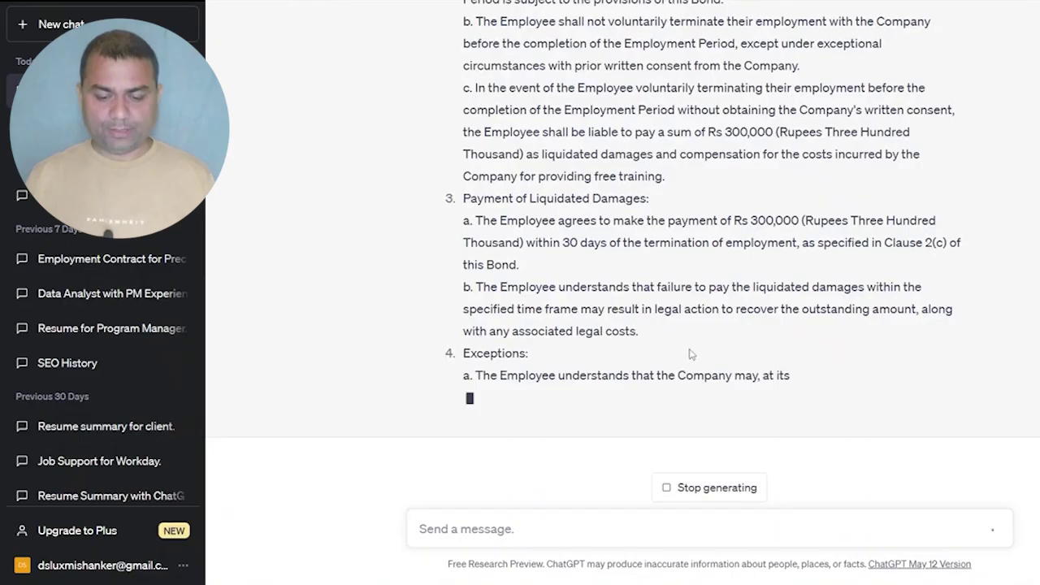
Stop the first draft, then send the India-revised prompt in a new chat
left_click(696, 505)
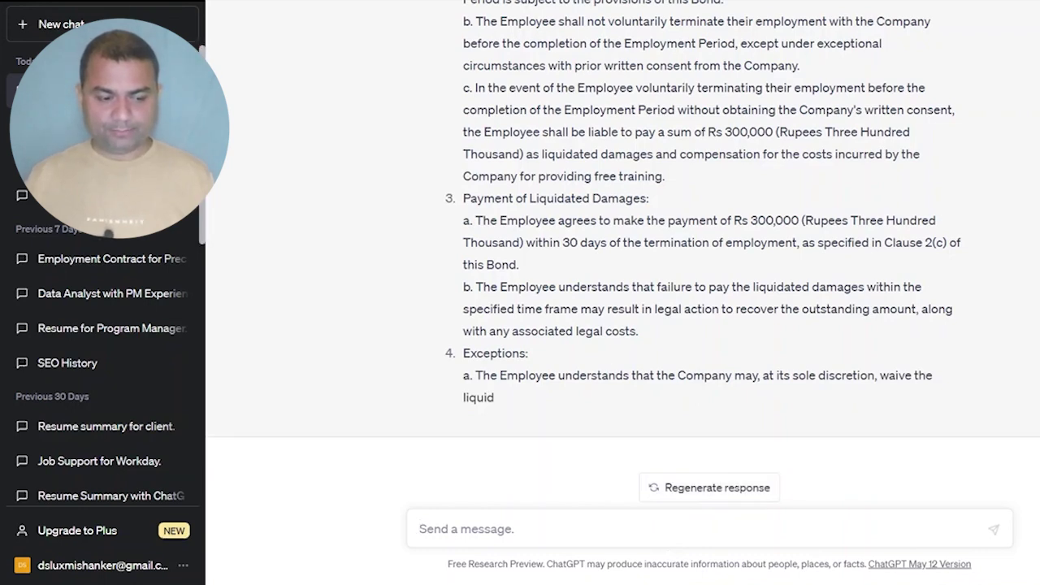
left_click(49, 25)
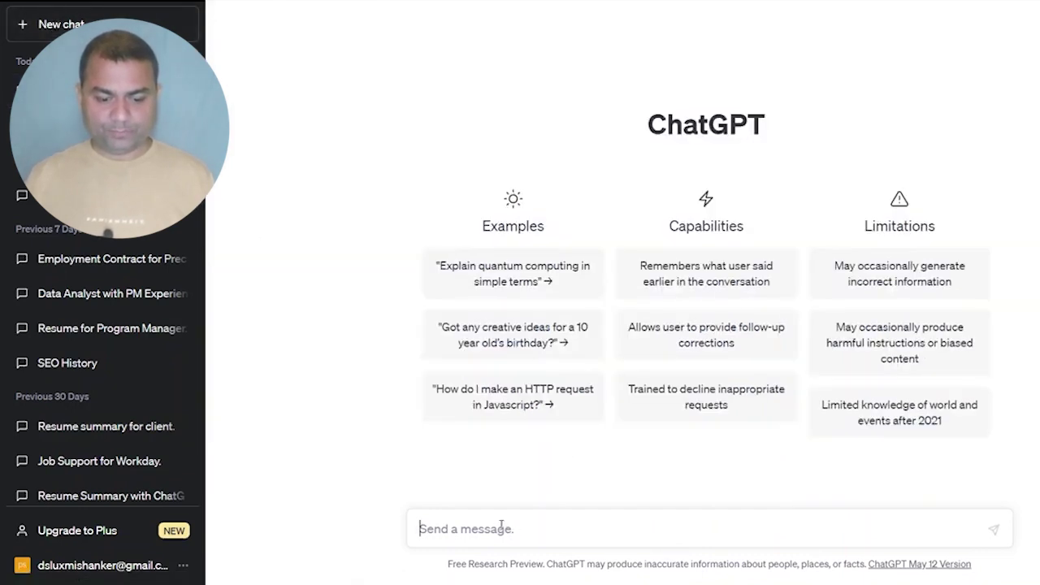
key("ctrl+v")
key("Return")
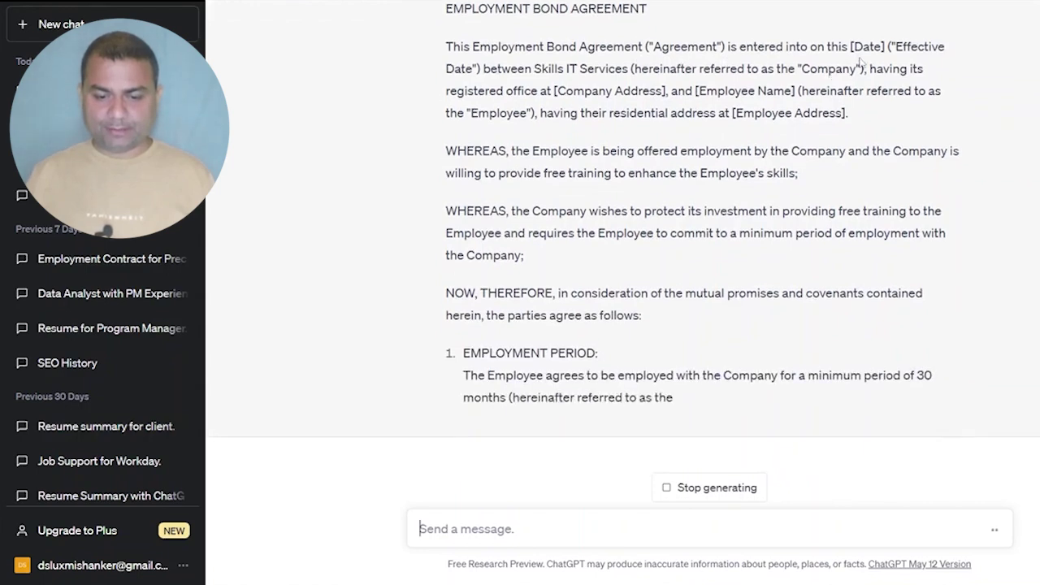
Follow the streaming agreement and highlight the EMPLOYMENT PERIOD clause heading
scroll(883, 247, "up", 2)
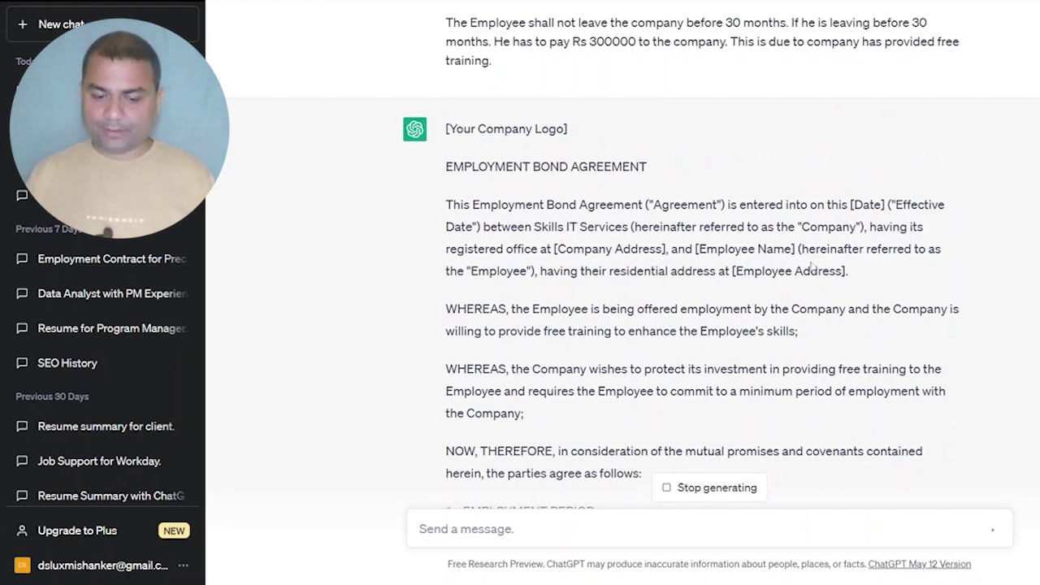
scroll(825, 291, "down", 2)
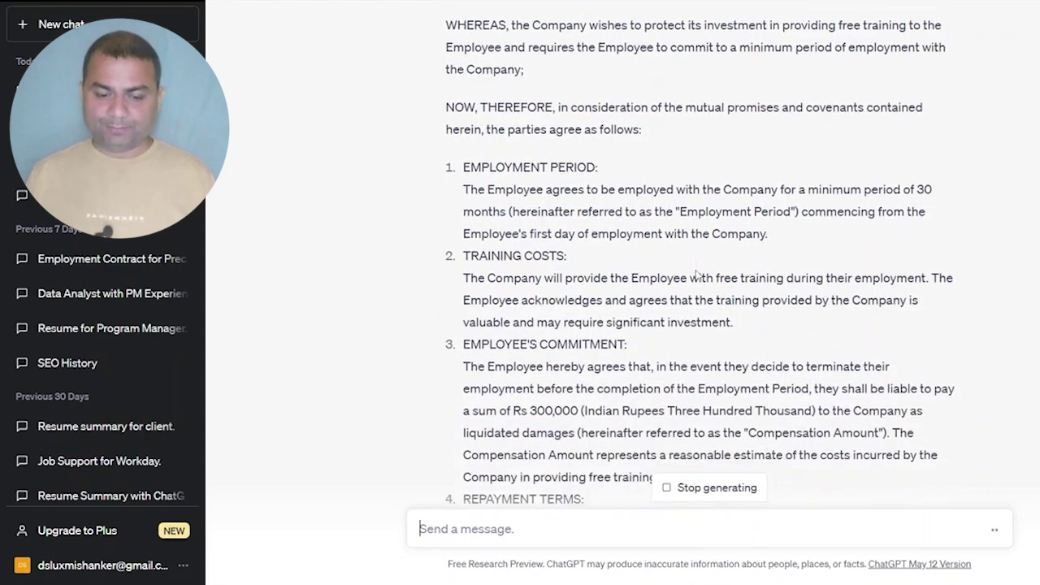
left_click_drag(458, 117, 587, 138)
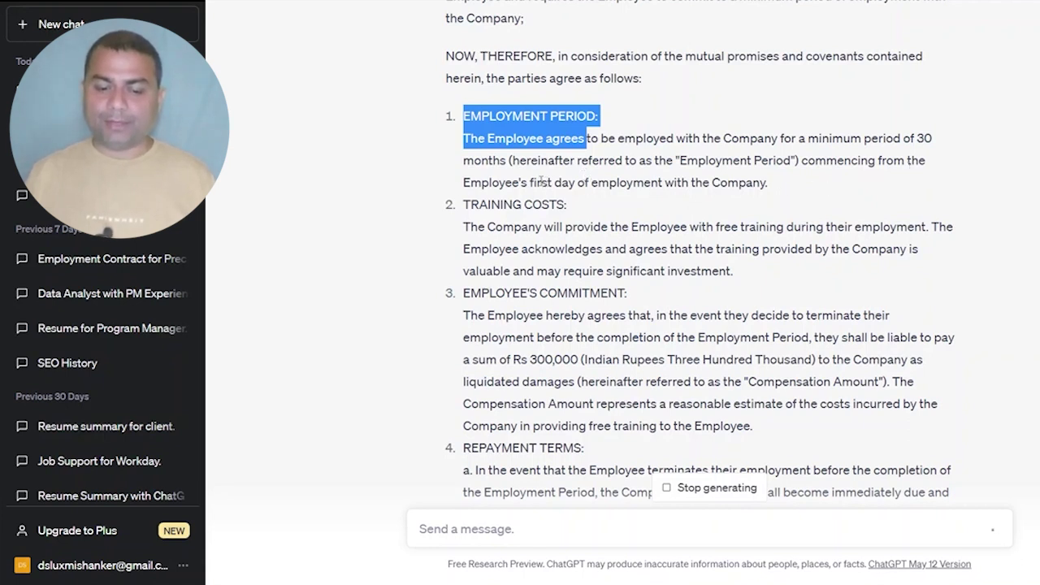
Highlight the training costs, Rs 300,000 penalty, repayment terms and confidentiality clauses in the finished agreement
left_click_drag(541, 182, 764, 182)
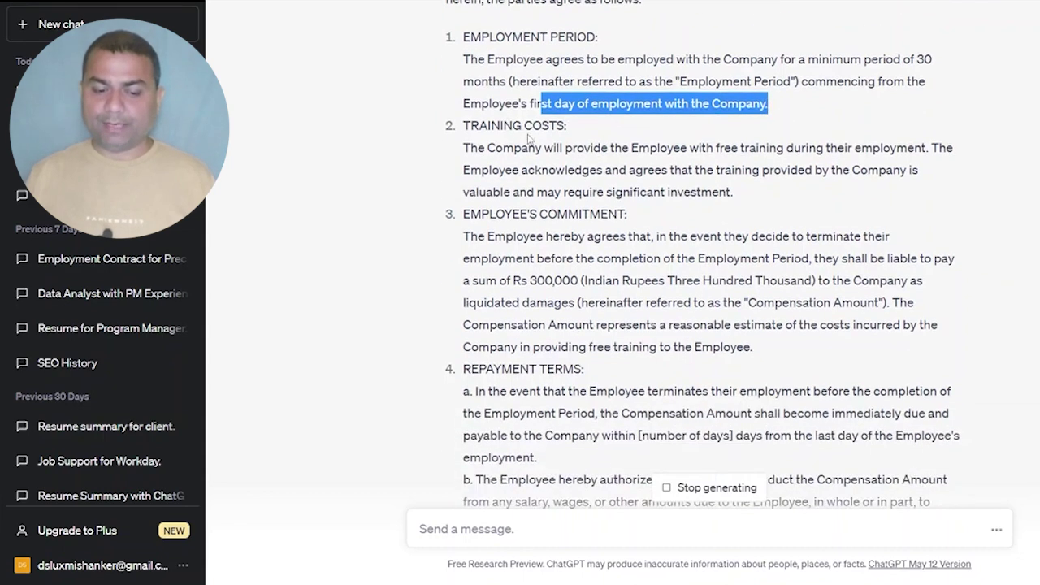
left_click_drag(740, 192, 470, 148)
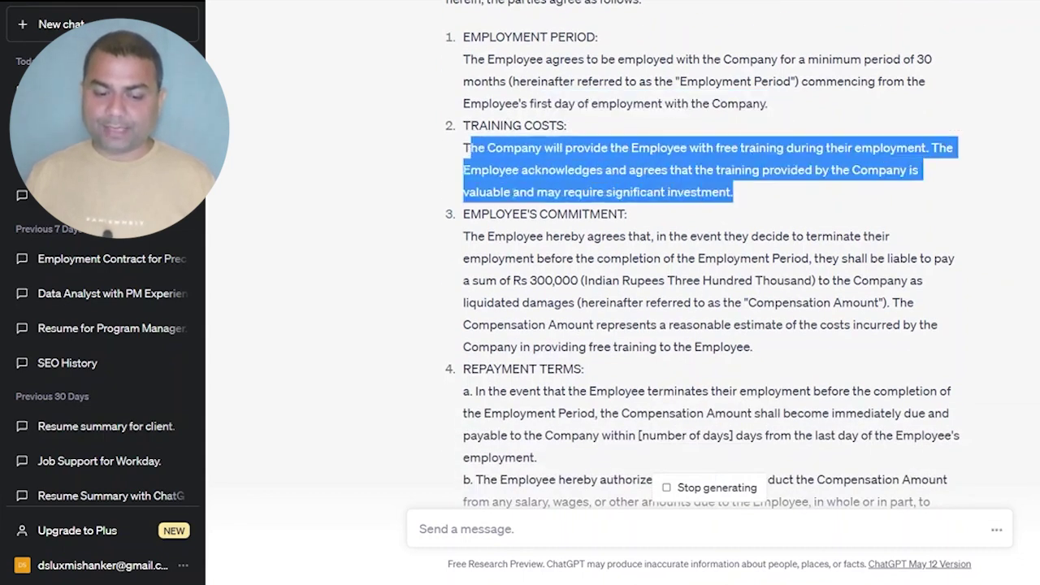
left_click_drag(479, 215, 632, 214)
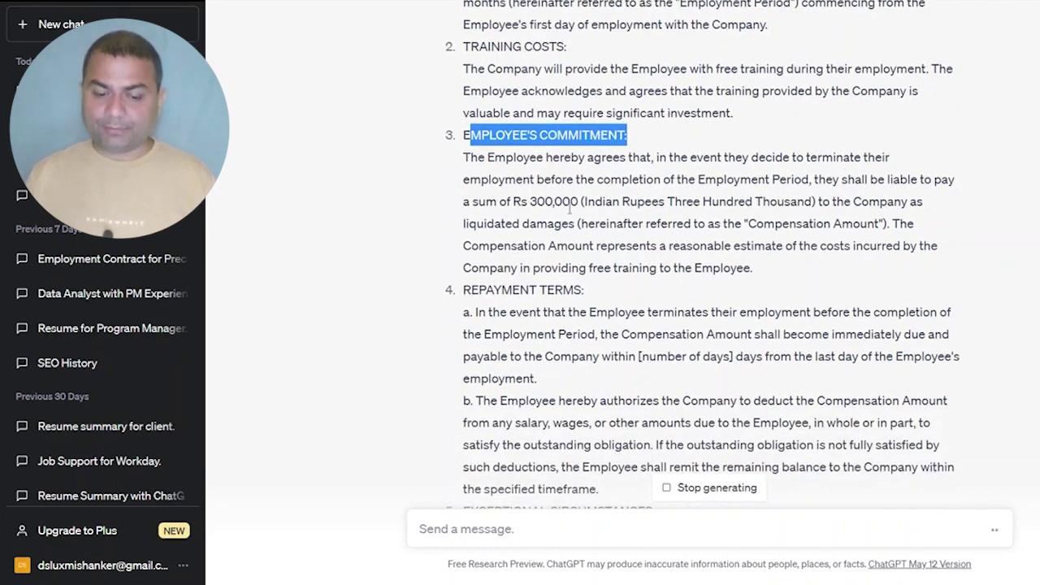
left_click_drag(580, 203, 532, 204)
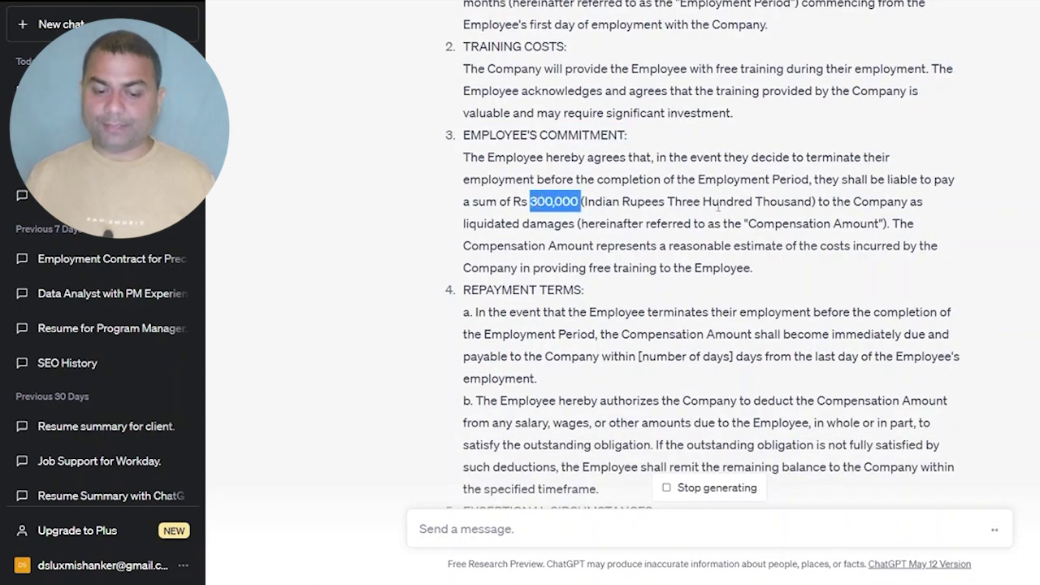
left_click_drag(491, 211, 583, 211)
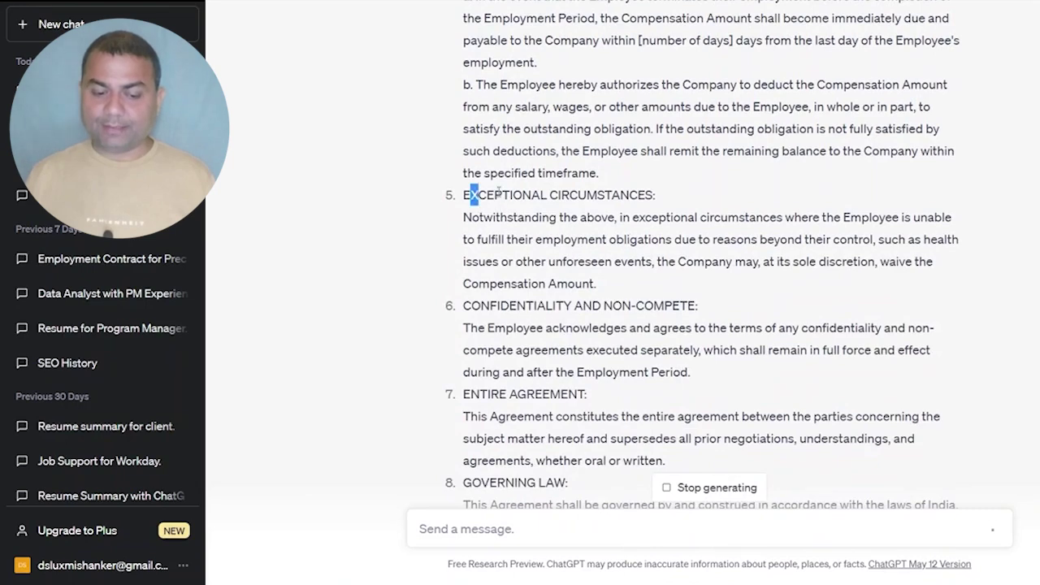
left_click_drag(479, 195, 638, 195)
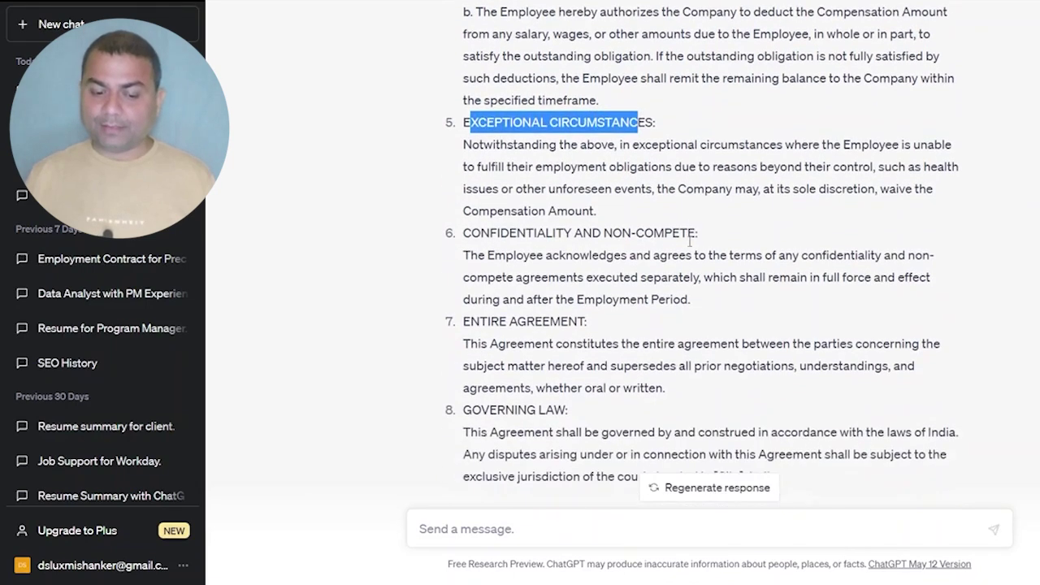
left_click_drag(464, 226, 710, 247)
scroll(569, 173, "down", 3)
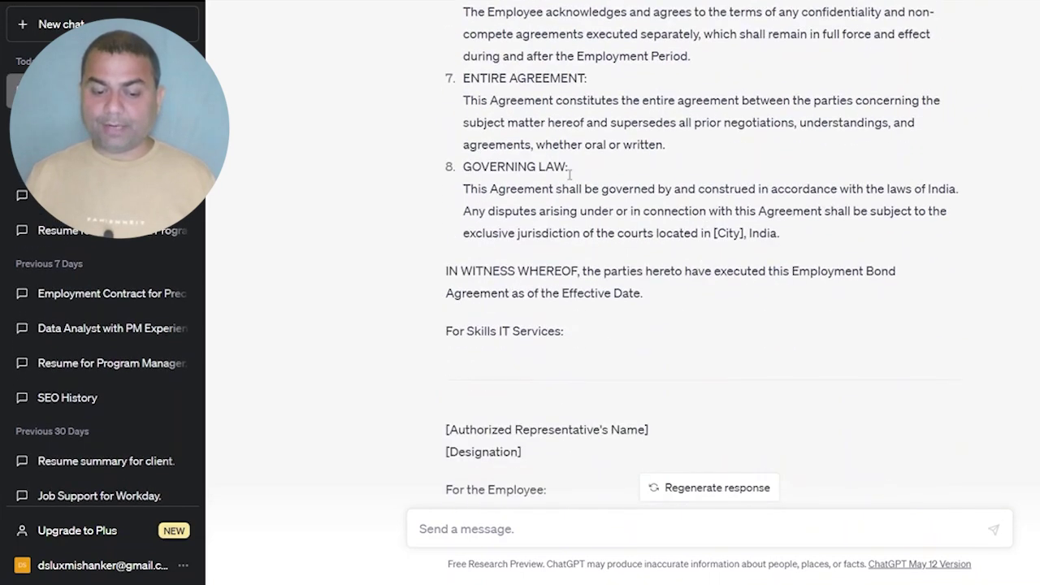
scroll(541, 140, "up", 2)
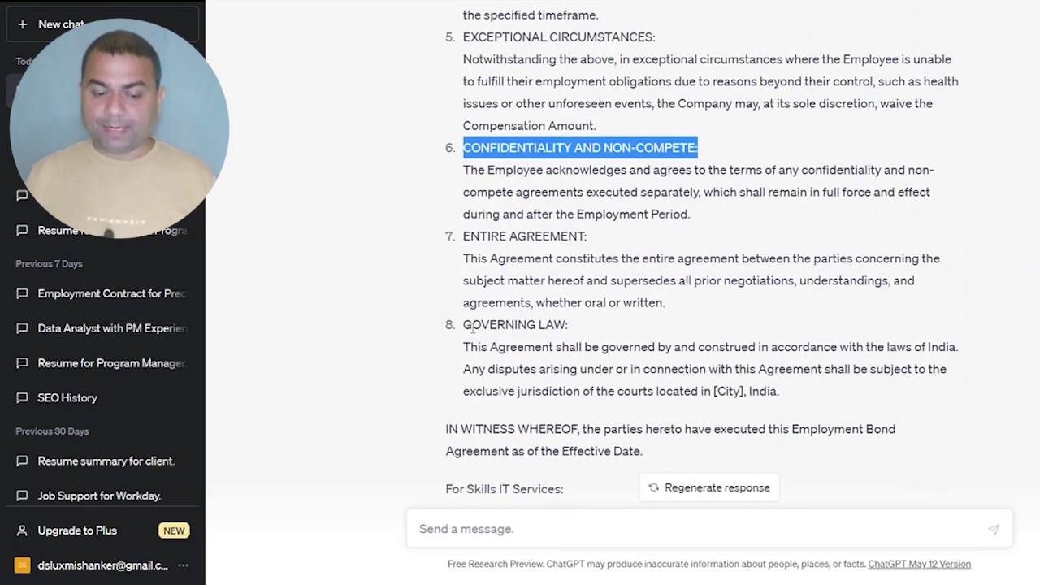
scroll(707, 374, "up", 8)
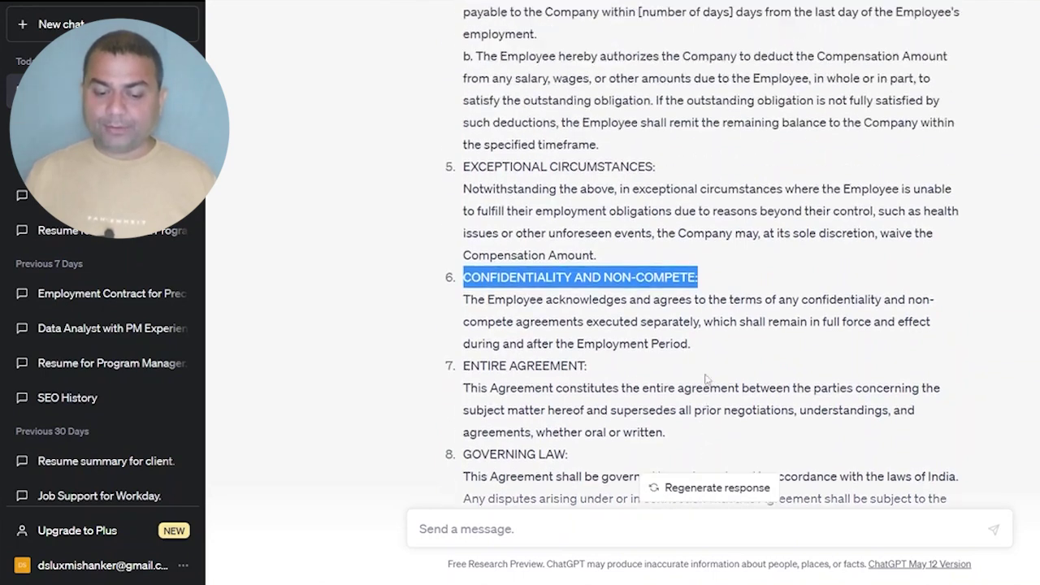